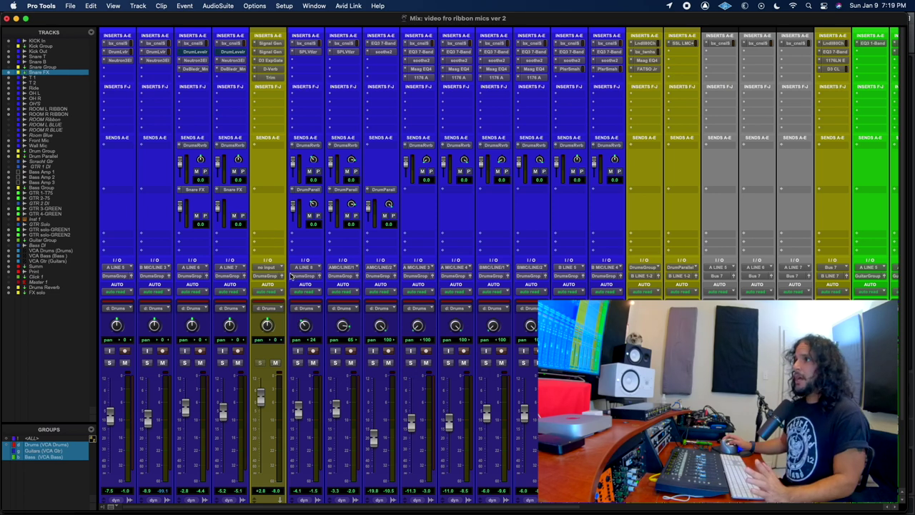
scroll(292, 273, "down", 4)
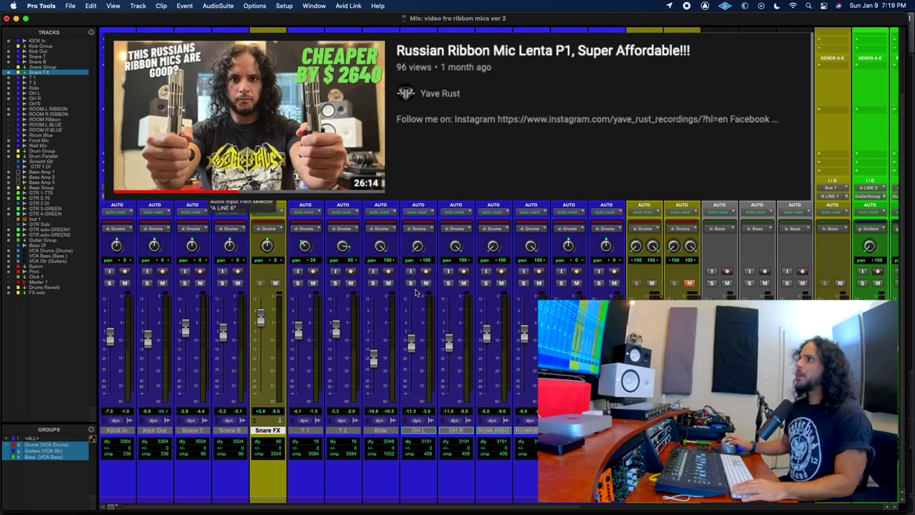
scroll(457, 422, "right", 5)
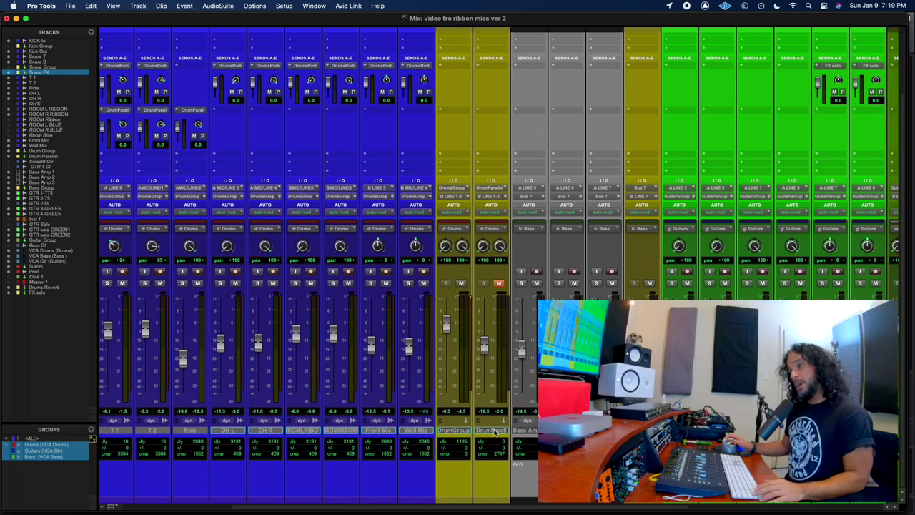
scroll(535, 439, "right", 5)
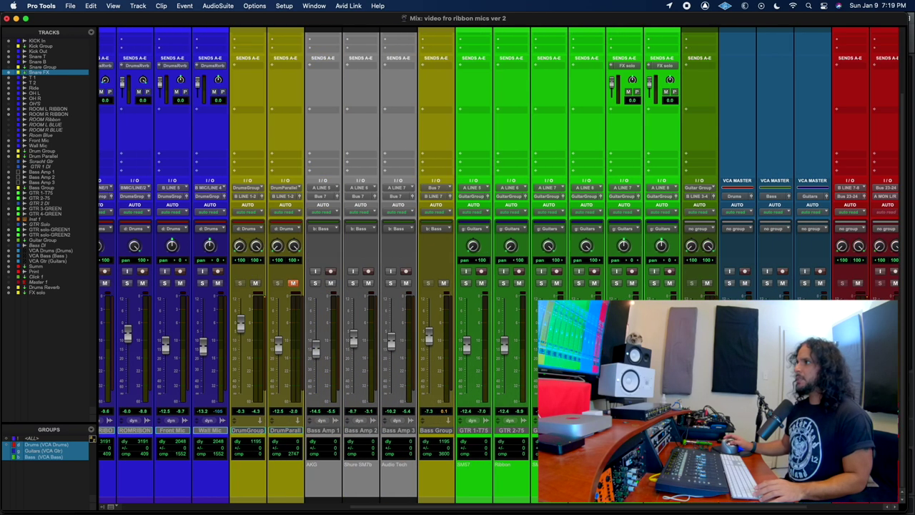
scroll(499, 265, "right", 4)
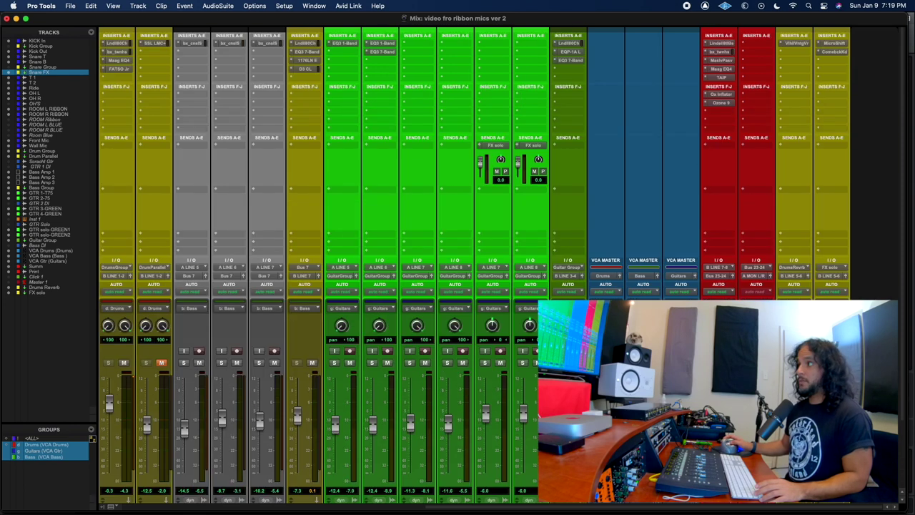
scroll(458, 264, "down", 3)
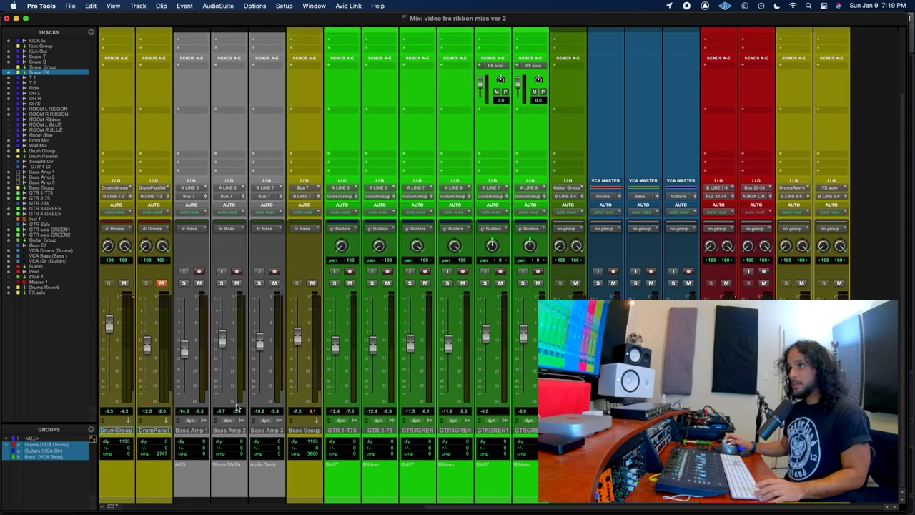
scroll(237, 407, "left", 10)
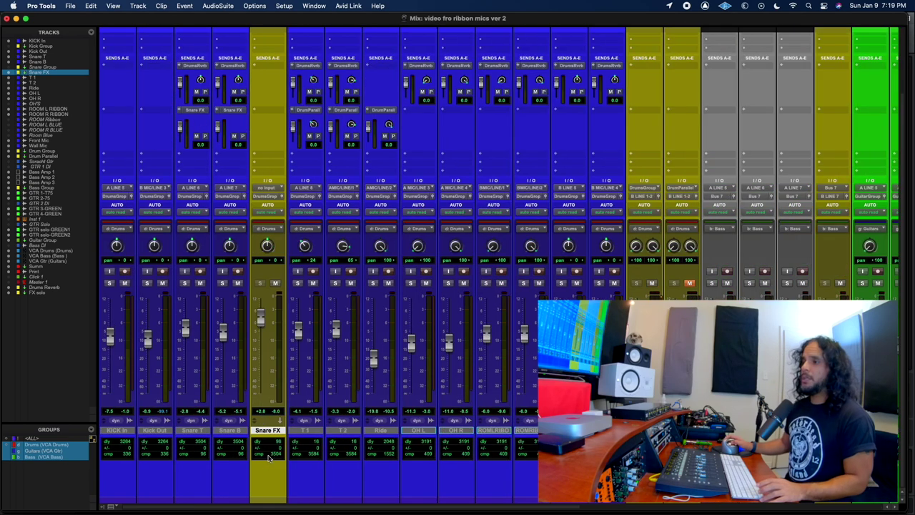
scroll(280, 383, "up", 3)
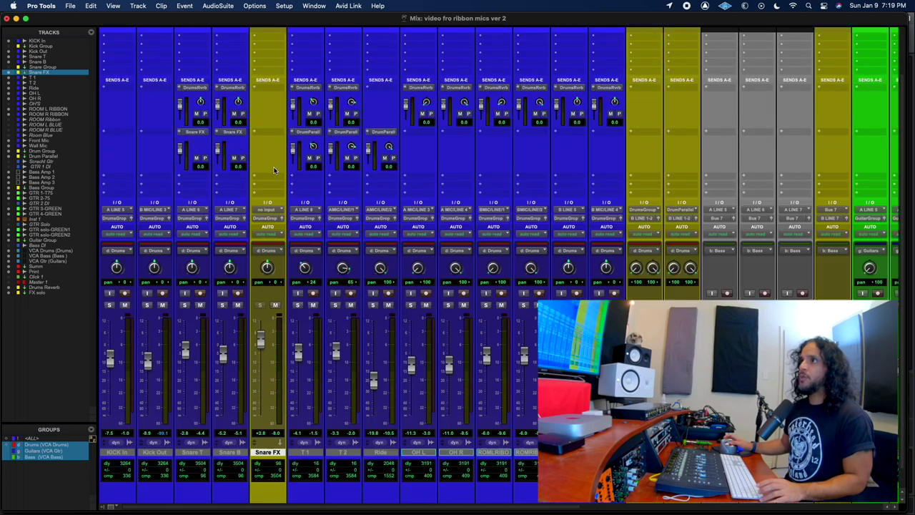
scroll(276, 429, "down", 3)
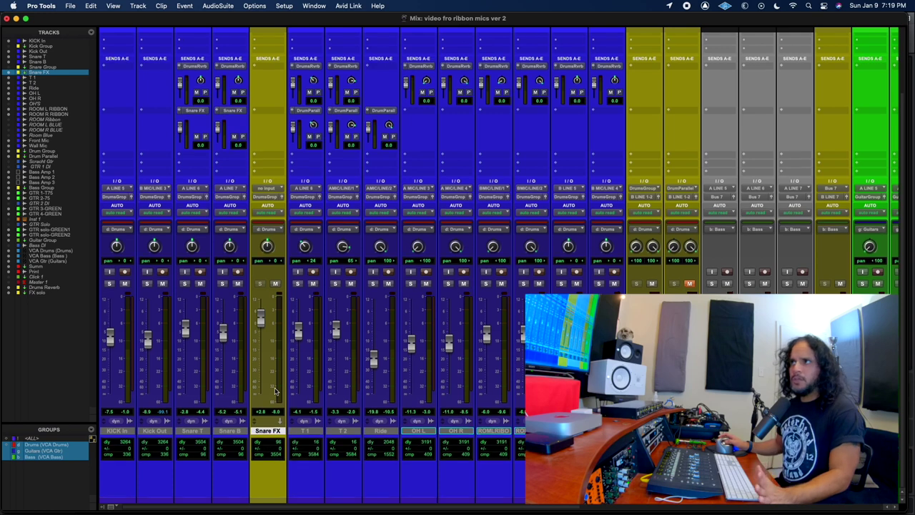
scroll(276, 390, "up", 3)
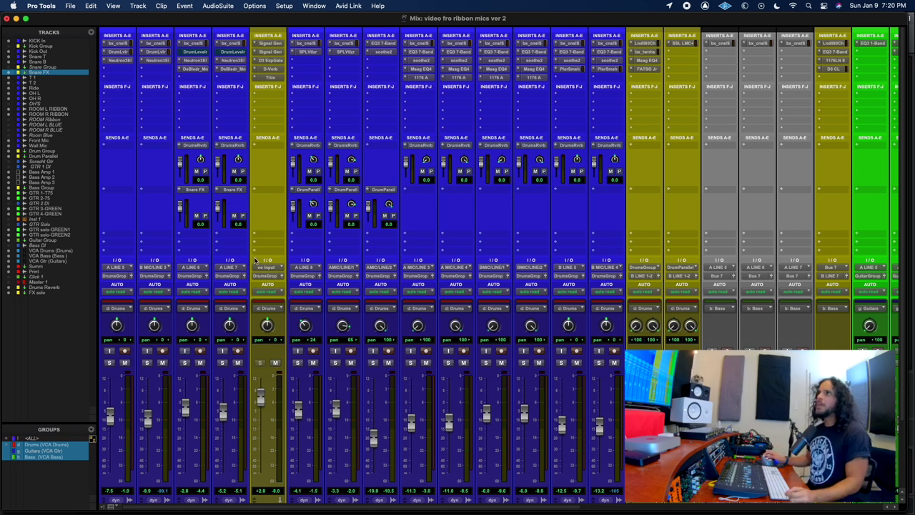
Select the Snare B and Snare T tracks together in the Tracks list.
scroll(269, 291, "down", 3)
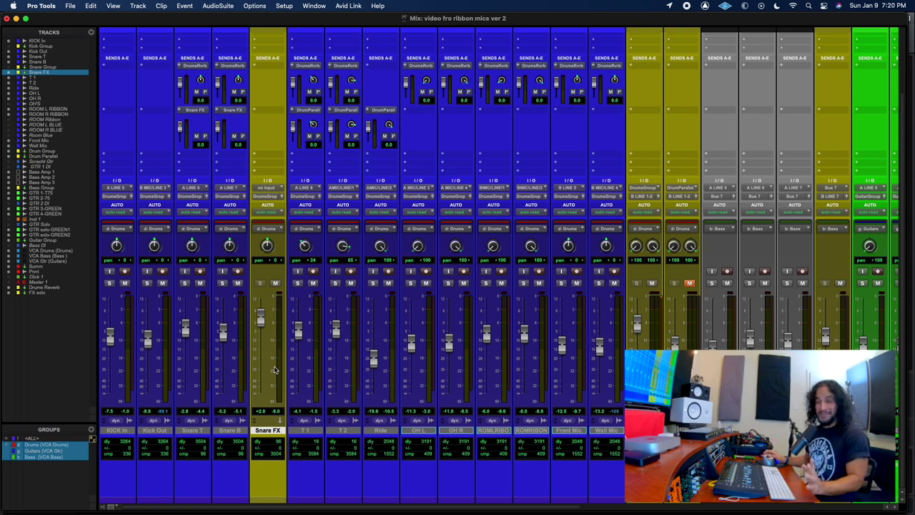
key("super+9")
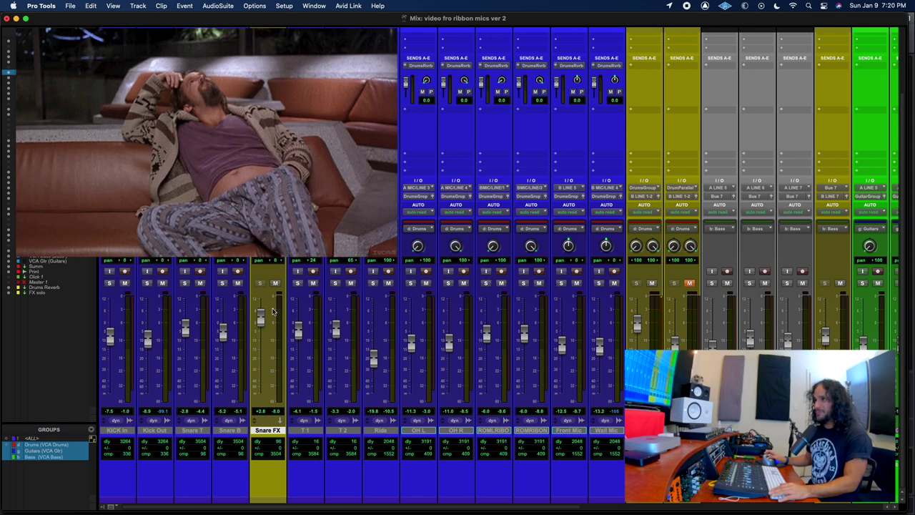
scroll(272, 311, "up", 4)
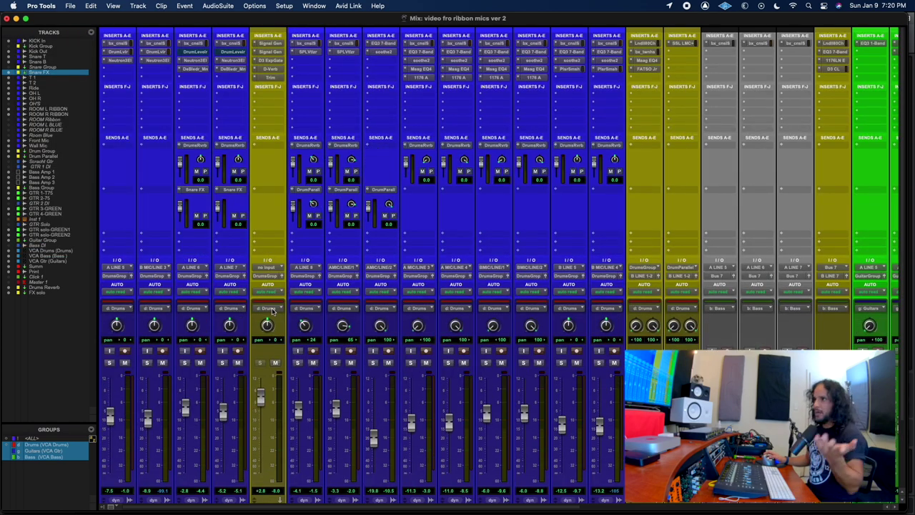
scroll(273, 311, "down", 4)
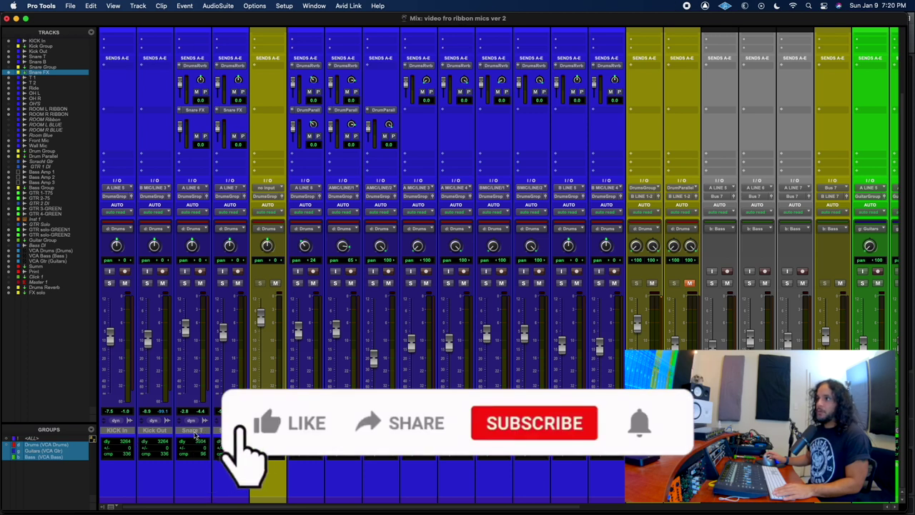
left_click(195, 434)
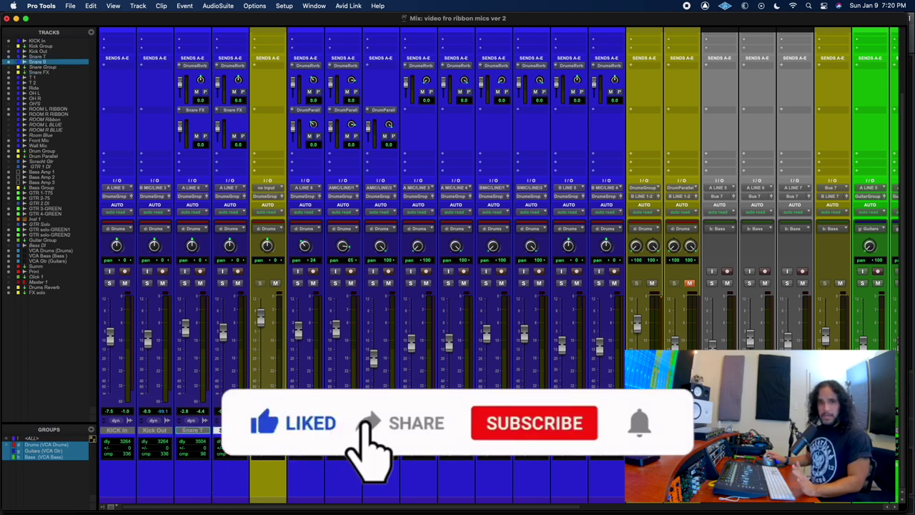
left_click(193, 434)
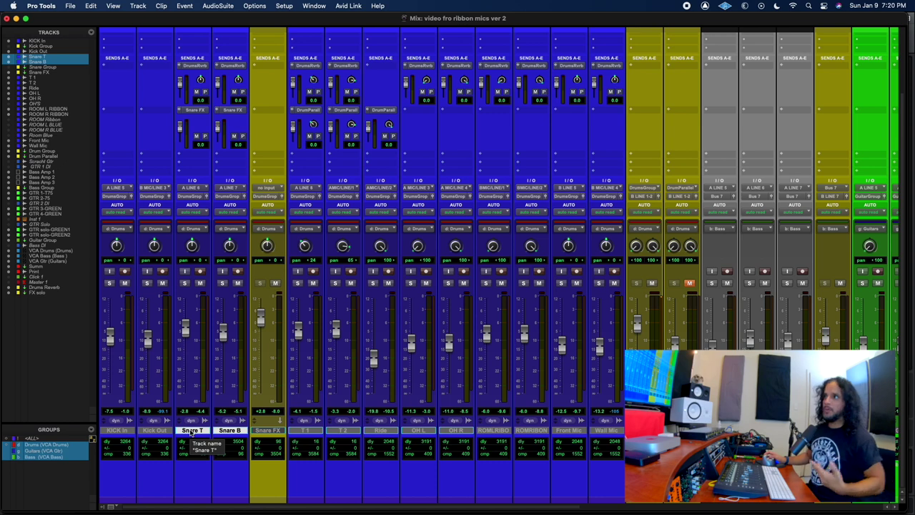
scroll(227, 429, "up", 3)
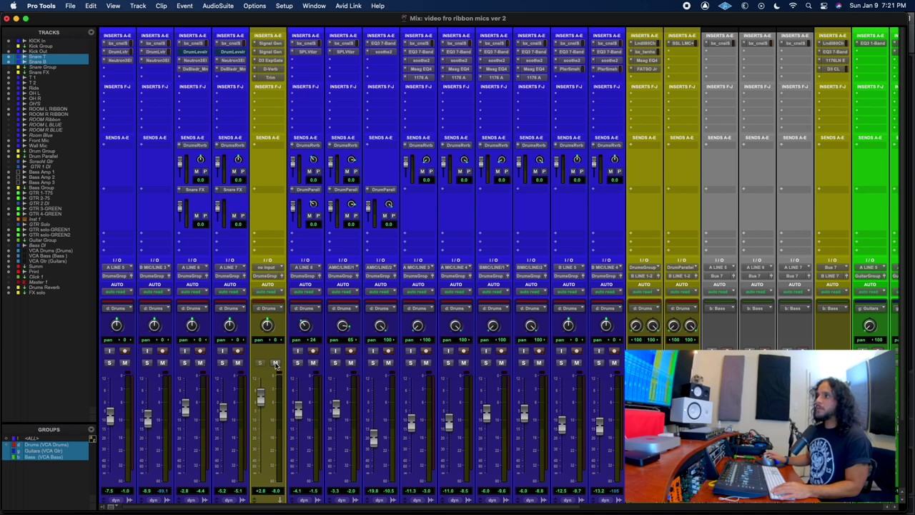
Bypass the first Signal Gen insert and the next insert on Snare FX.
scroll(609, 363, "right", 10)
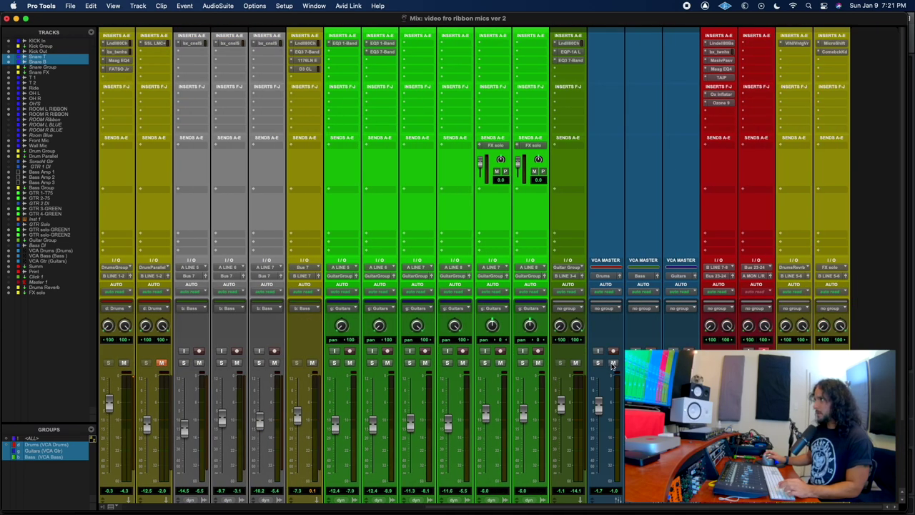
scroll(393, 379, "left", 10)
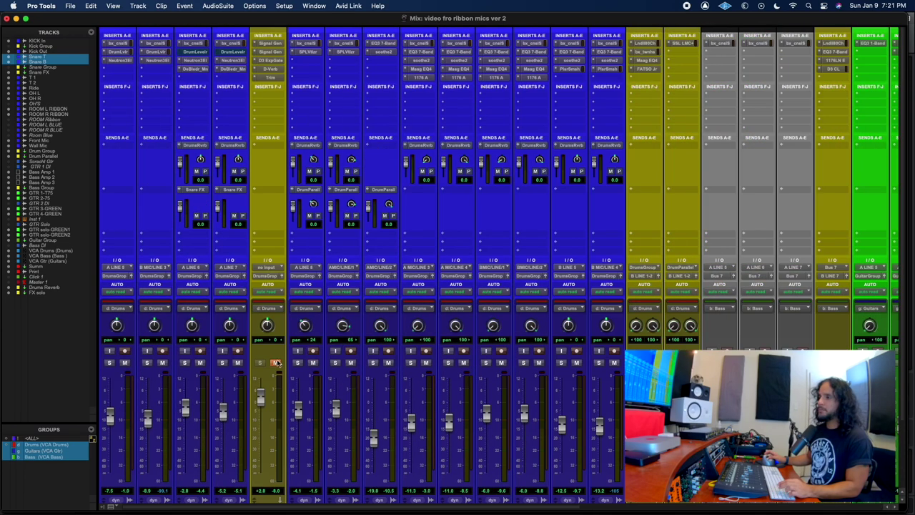
scroll(280, 365, "down", 3)
scroll(280, 365, "up", 3)
right_click(275, 45)
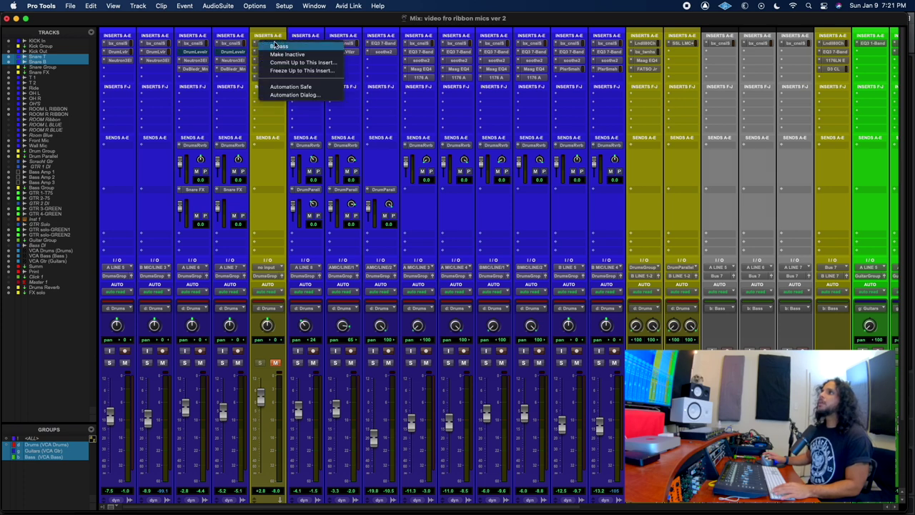
left_click(281, 48)
right_click(279, 46)
left_click(280, 49)
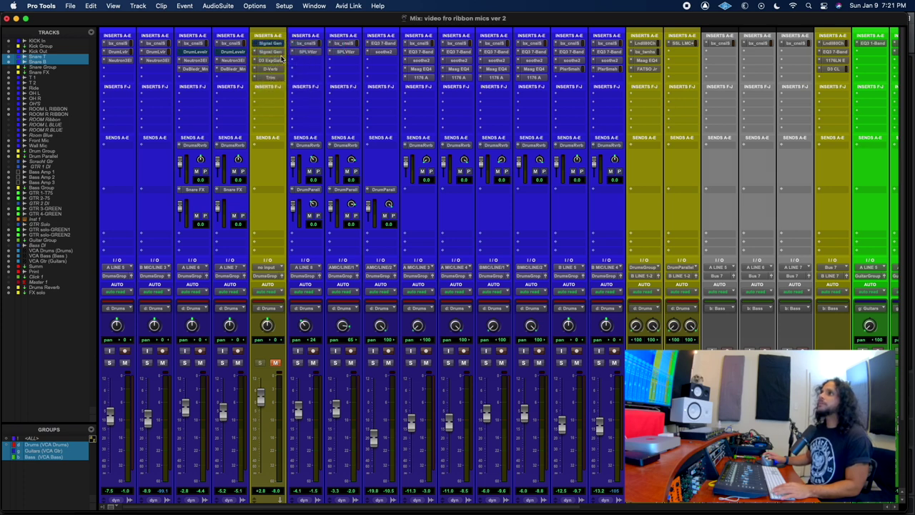
Bypass the remaining Snare FX inserts, revisiting the Signal Gen insert's options.
right_click(280, 60)
left_click(280, 63)
right_click(280, 68)
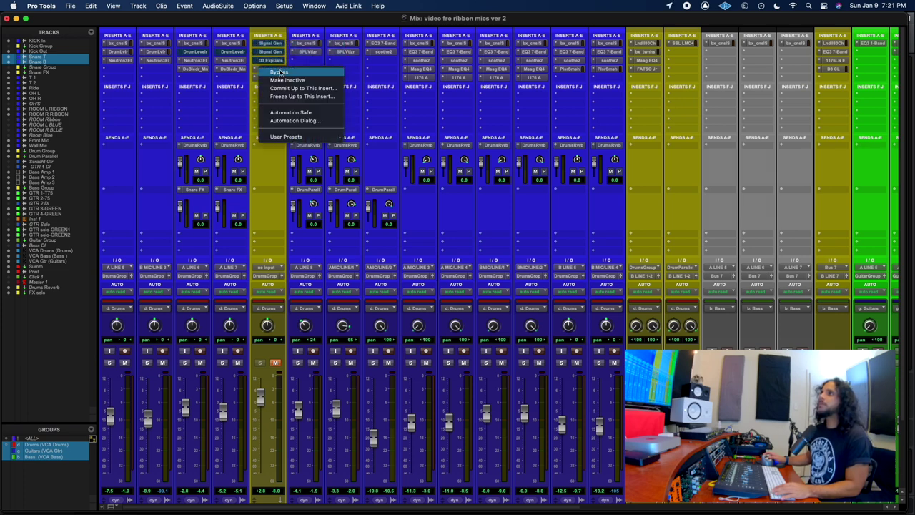
left_click(278, 76)
right_click(278, 79)
left_click(279, 81)
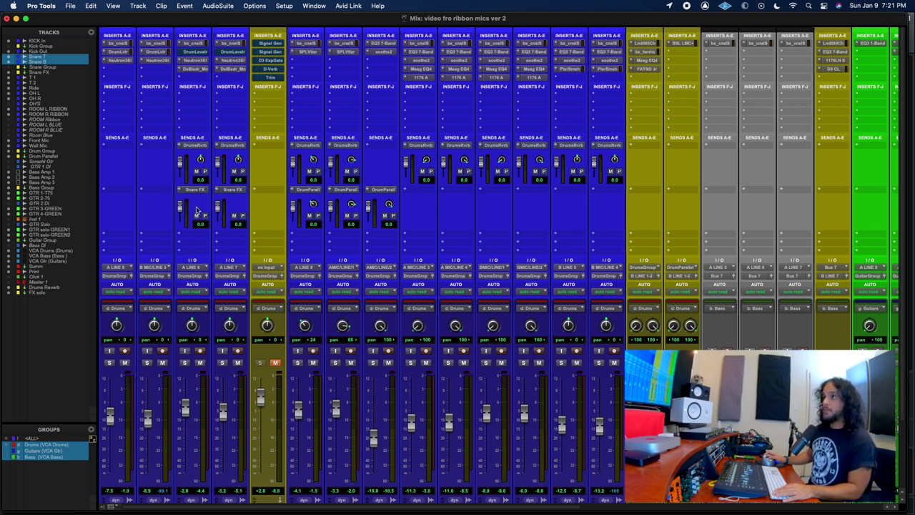
scroll(274, 422, "down", 3)
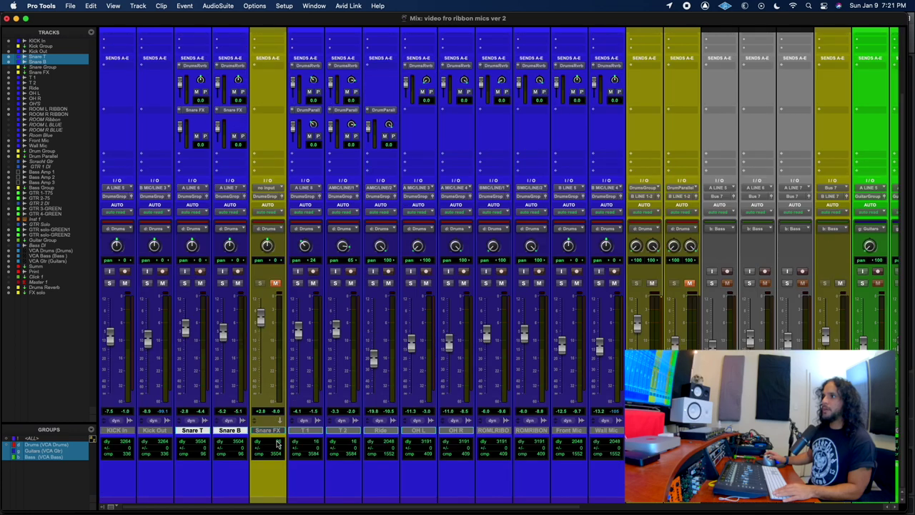
scroll(278, 445, "up", 3)
Take the first Signal Generator (Sine, 100 Hz, -20 dB) out of bypass.
left_click(268, 44)
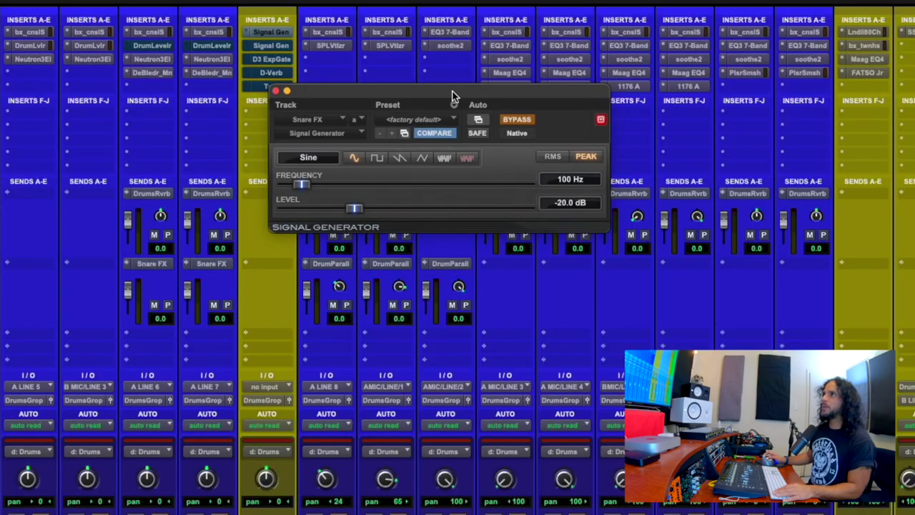
left_click_drag(452, 95, 416, 115)
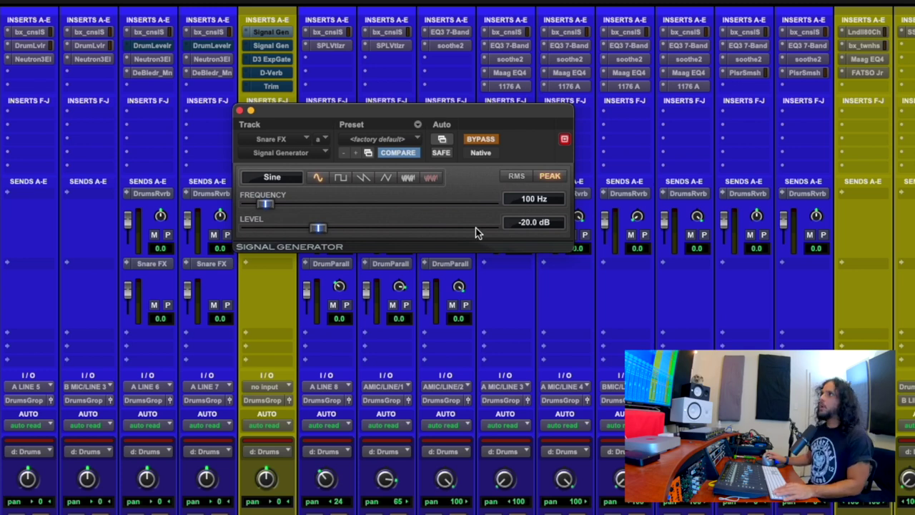
left_click(491, 139)
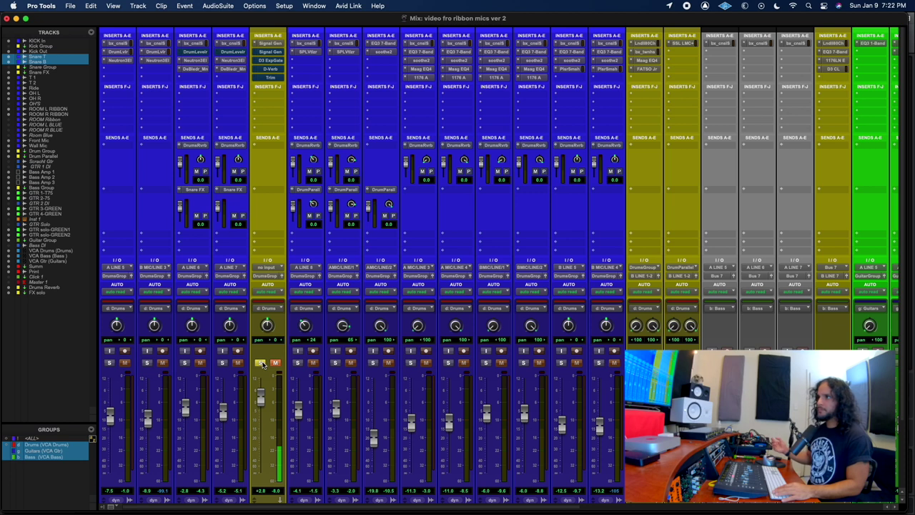
Play the mix, briefly unmuting Snare FX to hear the generator, then mute it again.
key("space")
left_click(275, 363)
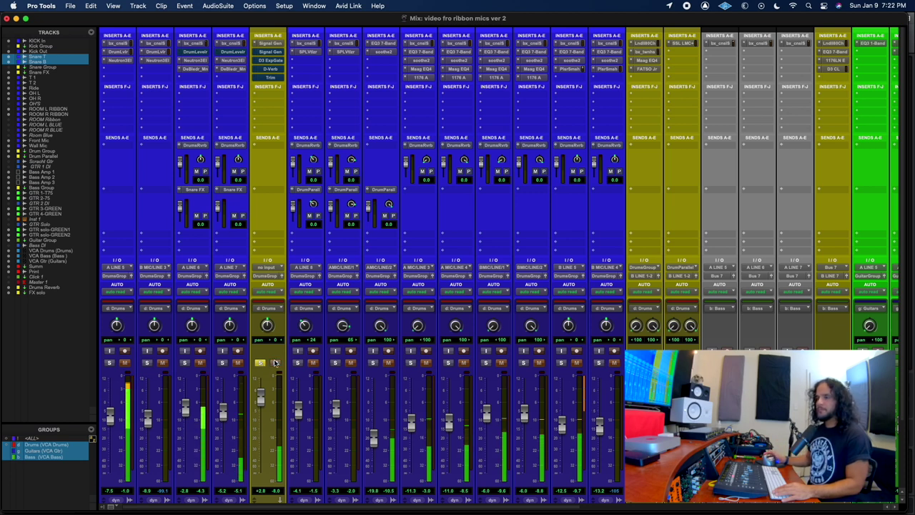
left_click(275, 363)
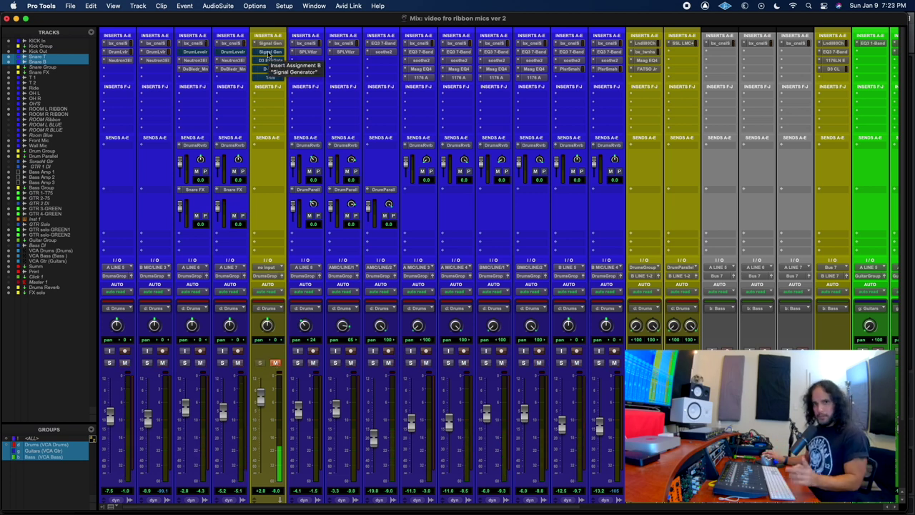
Switch on the second Signal Generator's White Noise at -26.8 dB.
left_click(271, 52)
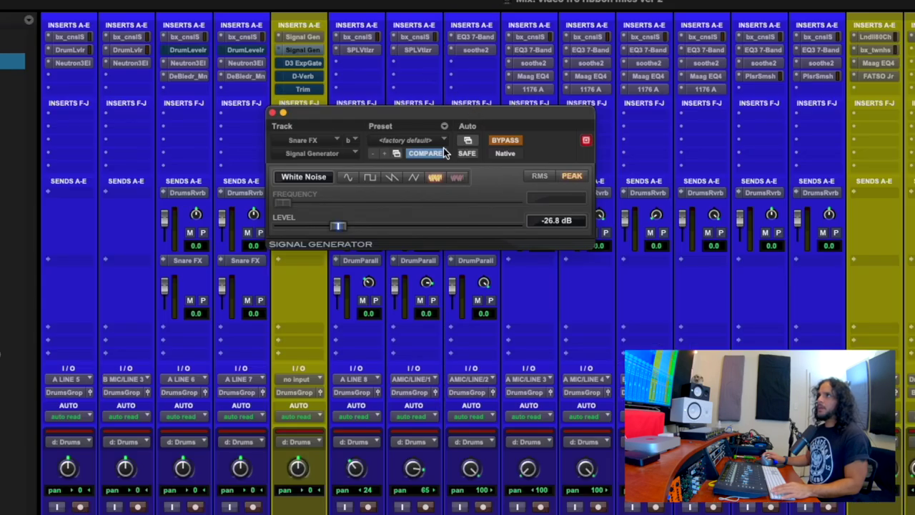
right_click(307, 36)
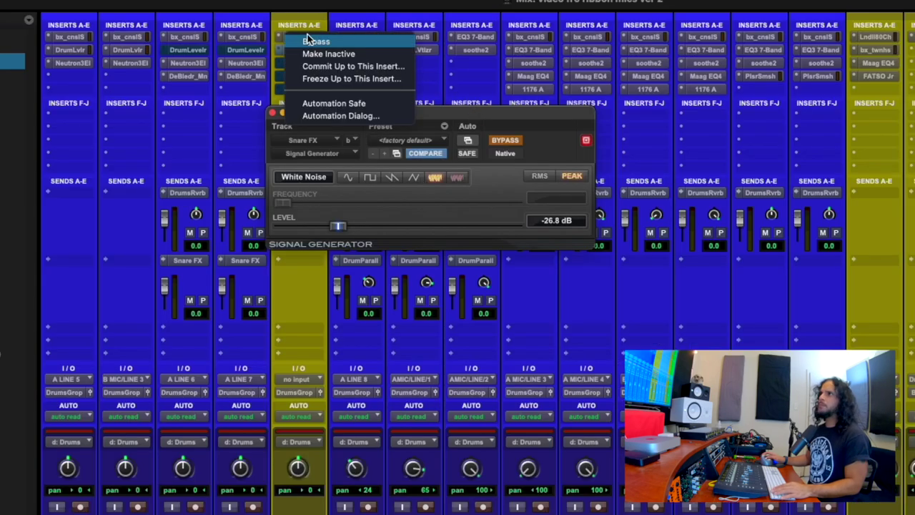
key("Escape")
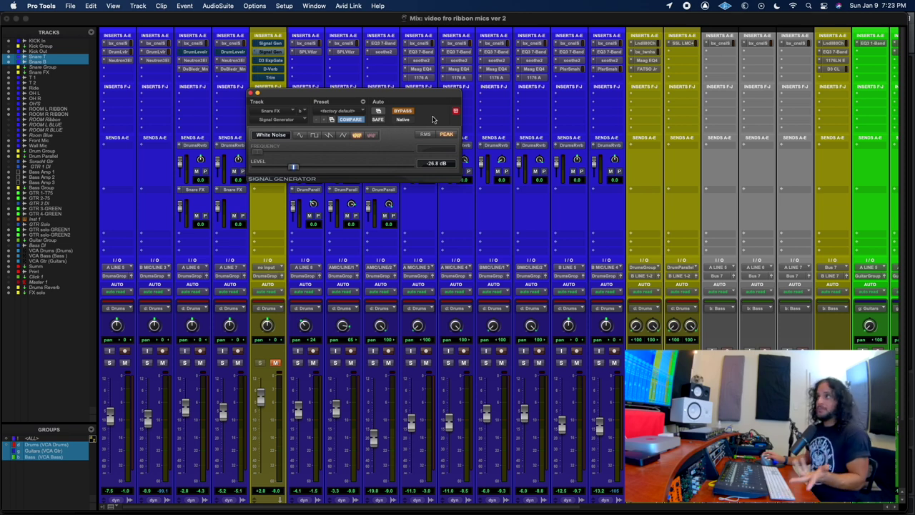
left_click(403, 111)
Solo and unmute Snare FX, play to hear the noise, then close the window and unsolo.
left_click(260, 363)
left_click(275, 362)
key("space")
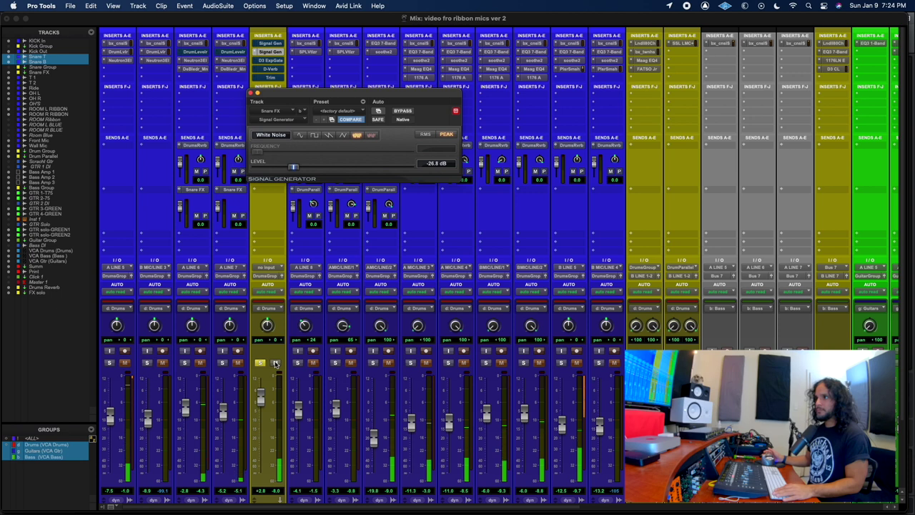
left_click(260, 362)
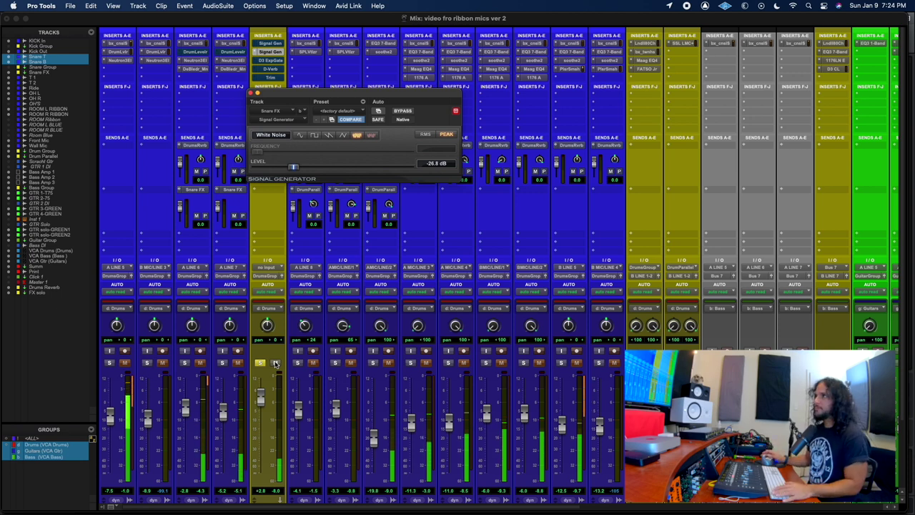
left_click(270, 52)
left_click(270, 60)
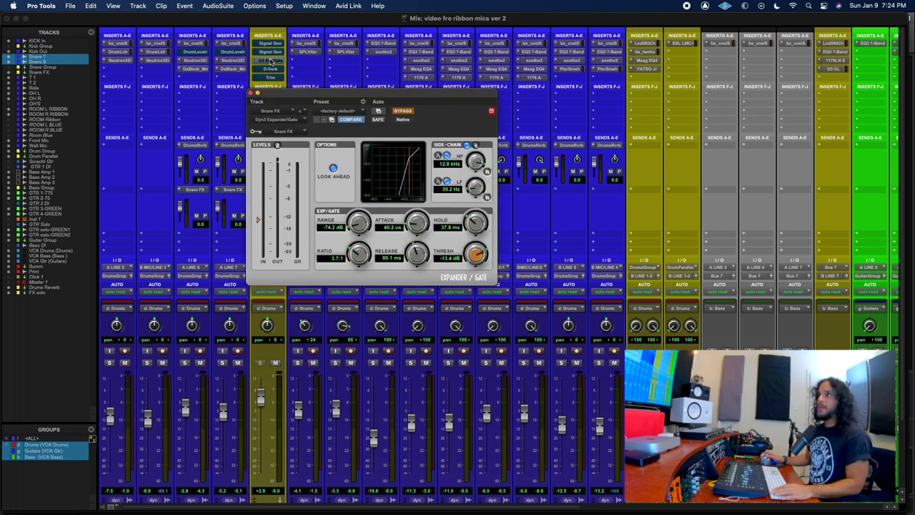
left_click_drag(395, 98, 514, 212)
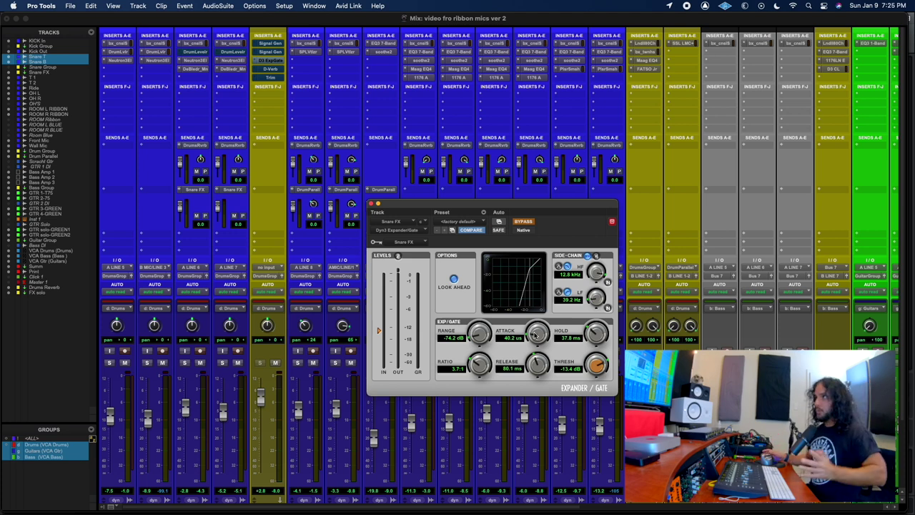
left_click(371, 203)
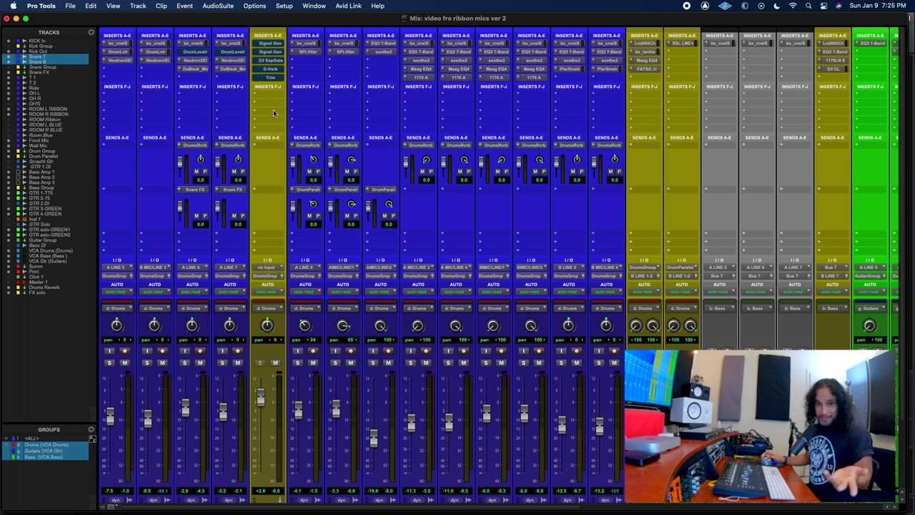
Take the nonlinear D-Verb on Snare FX out of bypass and close its window.
left_click(271, 69)
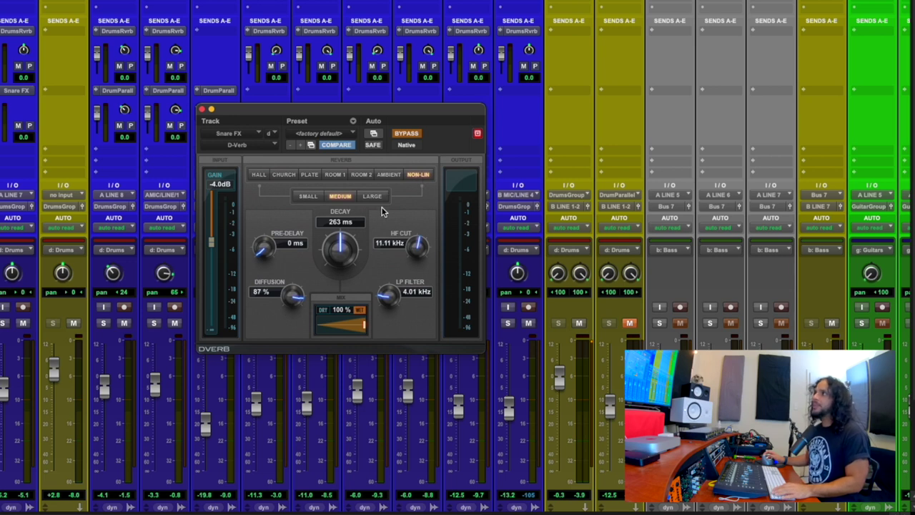
left_click(405, 136)
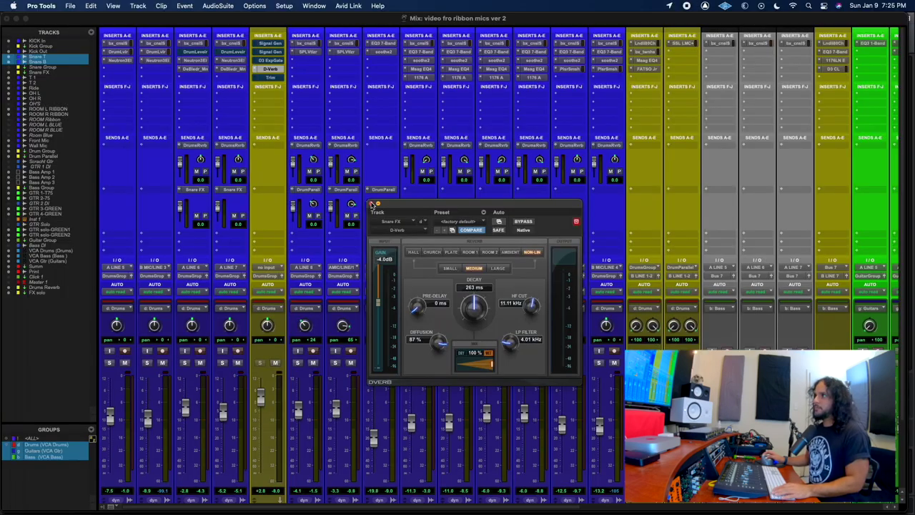
left_click(204, 109)
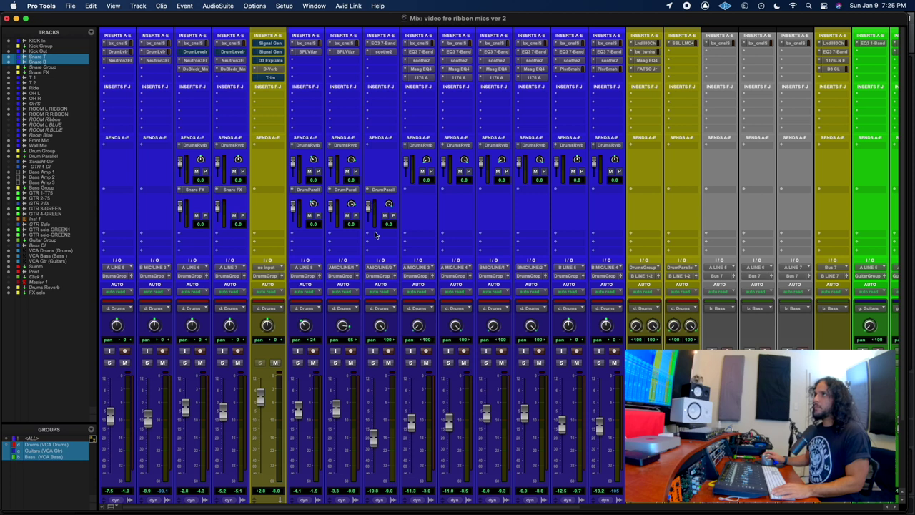
left_click(269, 70)
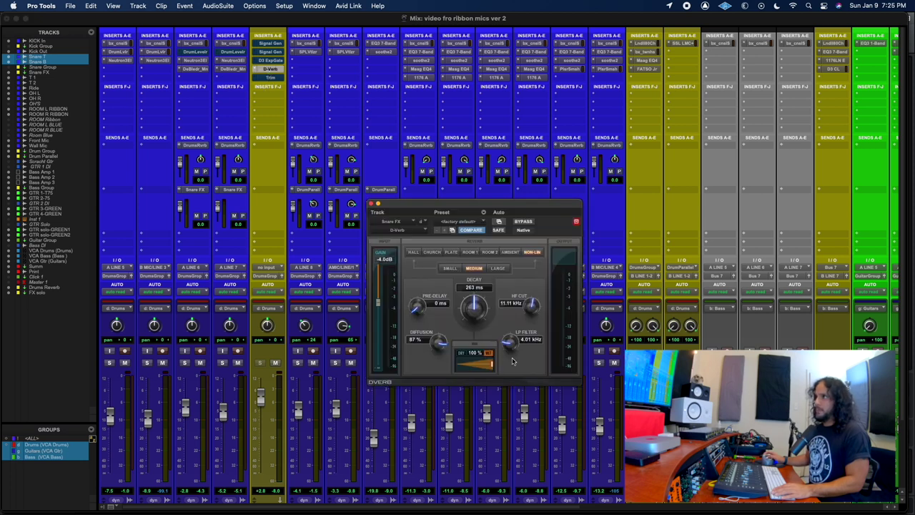
left_click(270, 70)
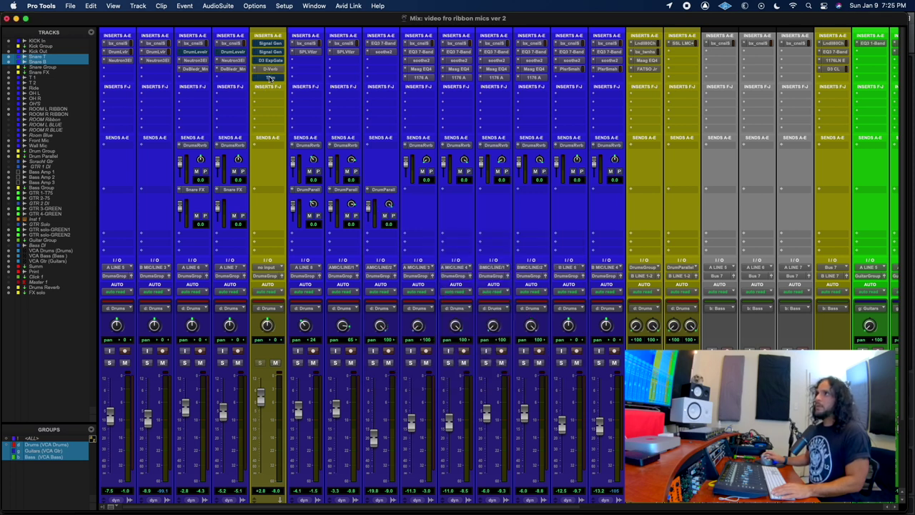
Take the Snare FX Trim plug-in out of bypass to apply its +12.0 dB gain.
left_click(270, 77)
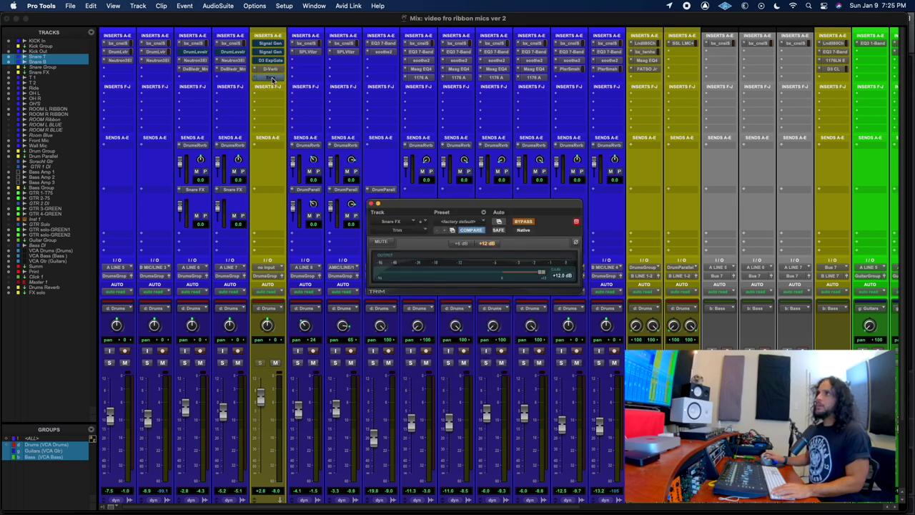
left_click(529, 223)
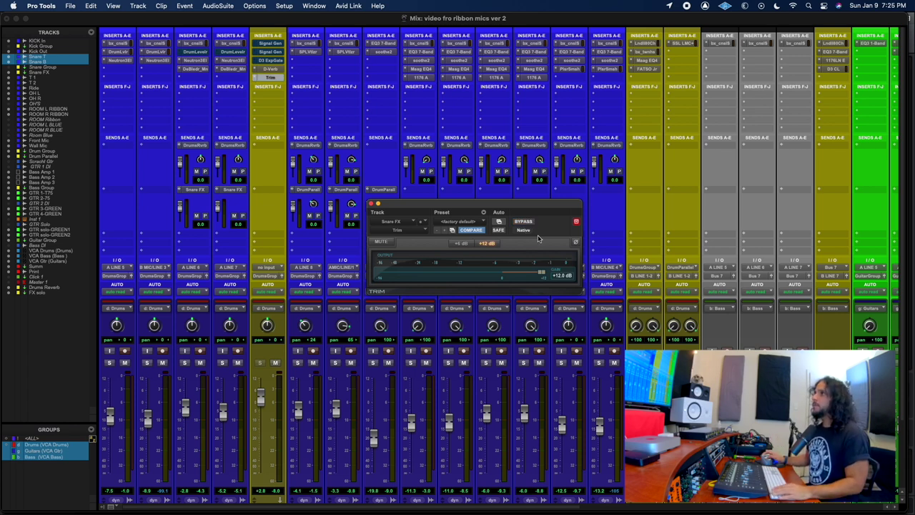
Make the D3 ExpGate and Signal Gen inserts active, then close the Trim window.
right_click(274, 60)
left_click(286, 71)
right_click(274, 47)
left_click(286, 55)
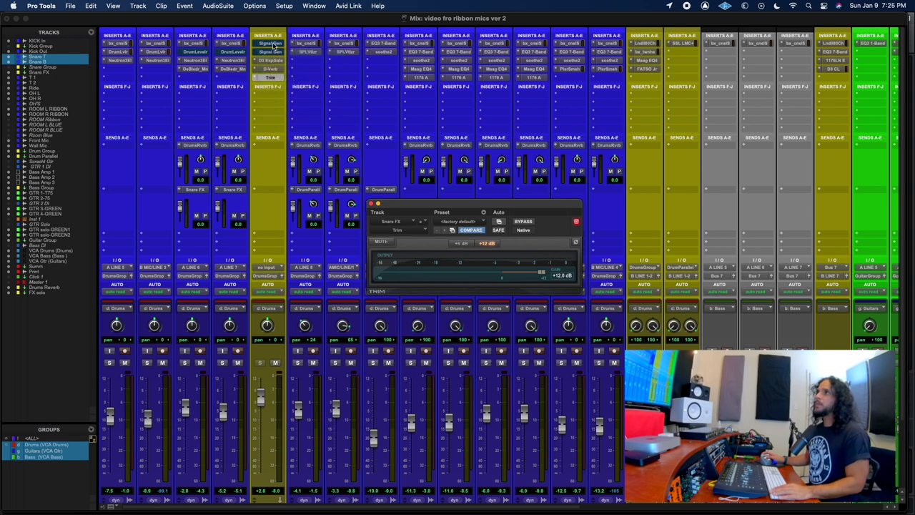
right_click(274, 47)
left_click(276, 47)
right_click(276, 47)
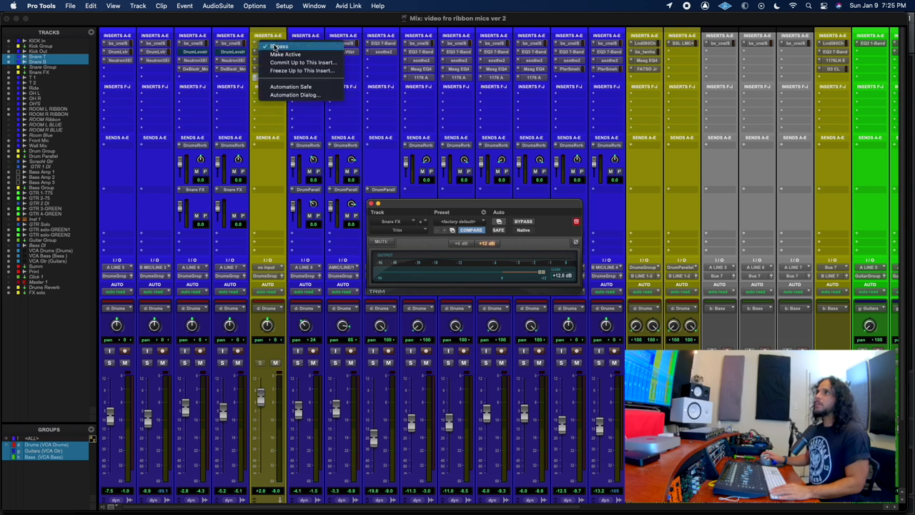
left_click(276, 48)
right_click(274, 47)
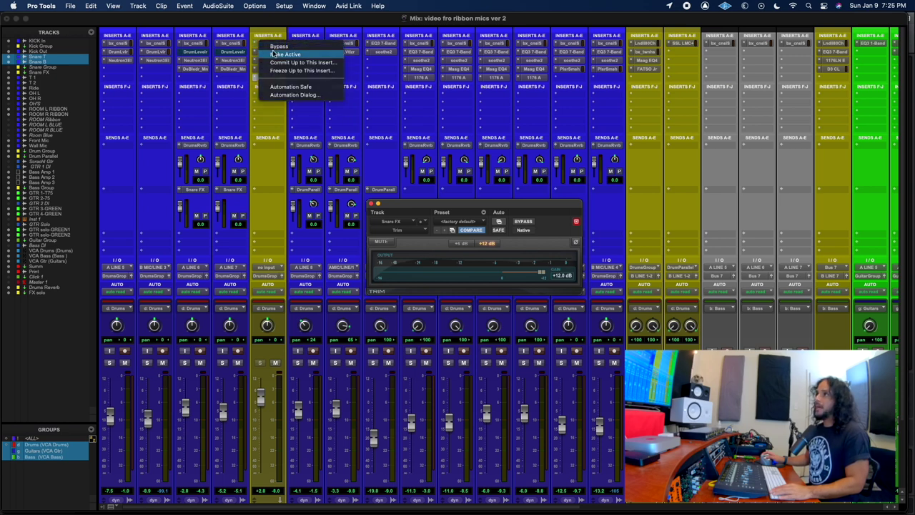
left_click(283, 55)
left_click(370, 204)
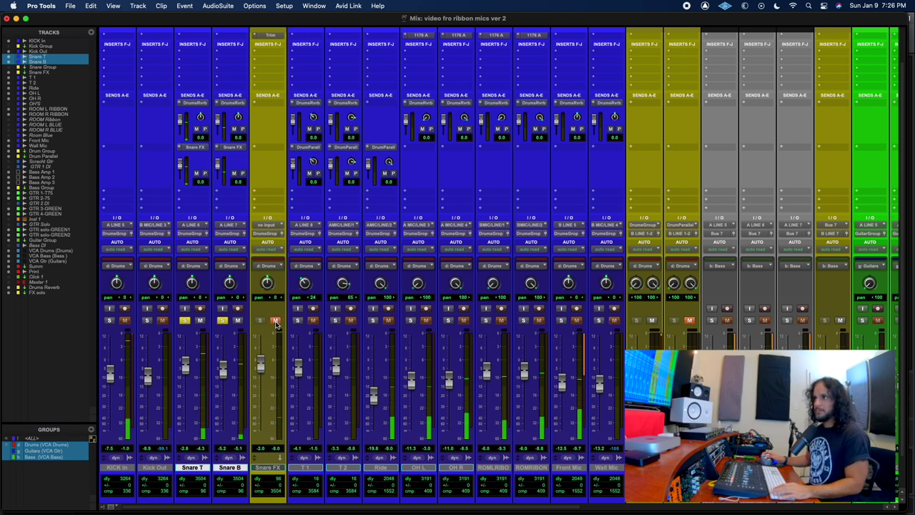
Unmute Snare FX, unsolo Snare T, and ride the Snare FX fader between -3.6 and -1.4 dB.
left_click_drag(260, 366, 260, 370)
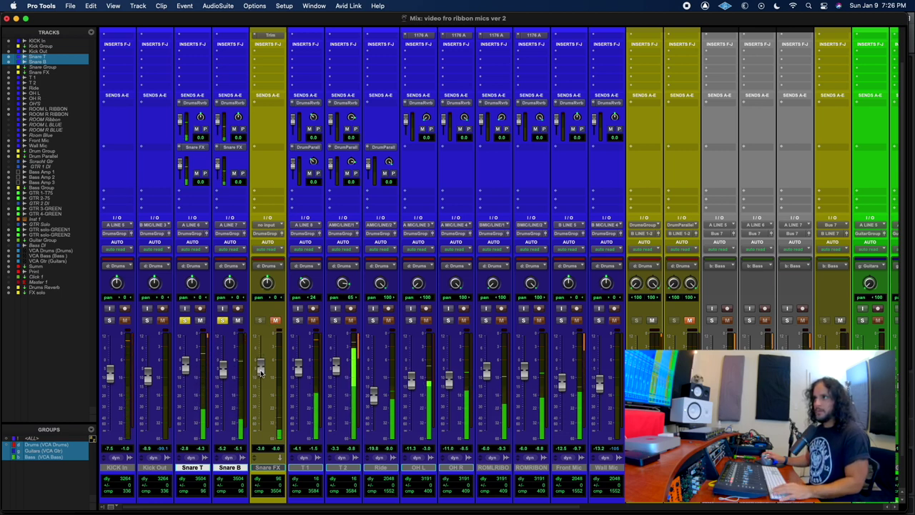
left_click(277, 321)
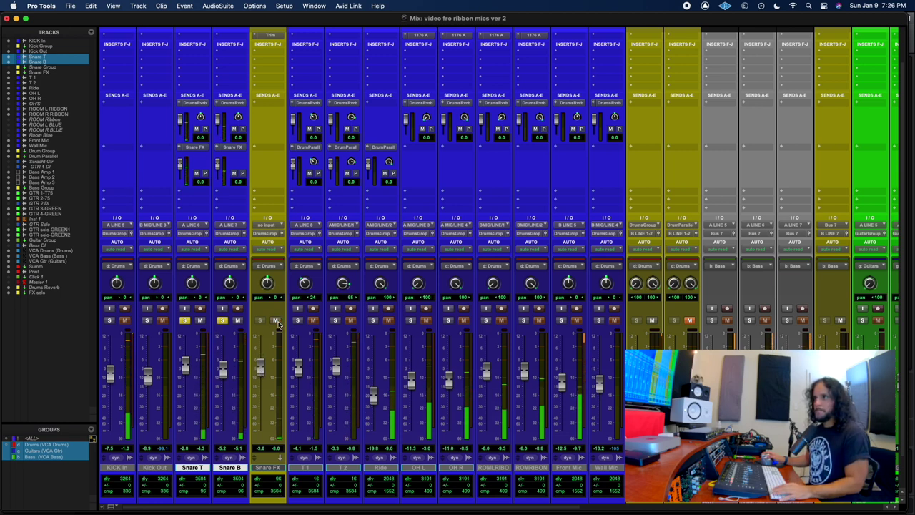
left_click_drag(261, 366, 262, 364)
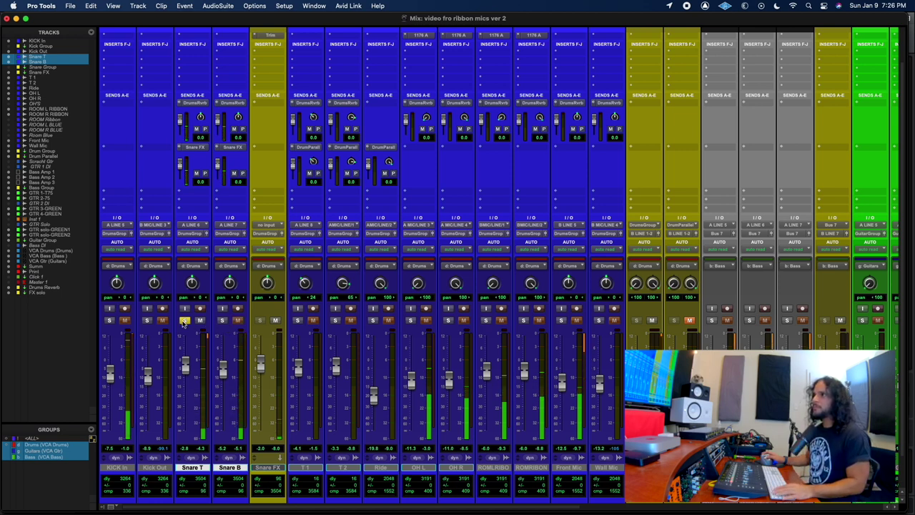
left_click(224, 321, "alt")
left_click_drag(259, 365, 261, 365)
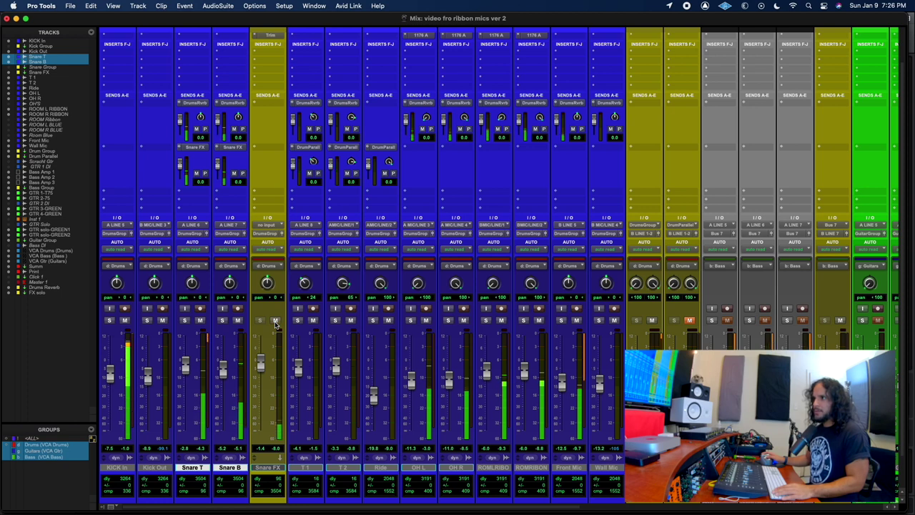
Raise Snare FX to +0.4 dB, A/B it with mute, then settle around -0.1 dB.
left_click_drag(259, 364, 260, 357)
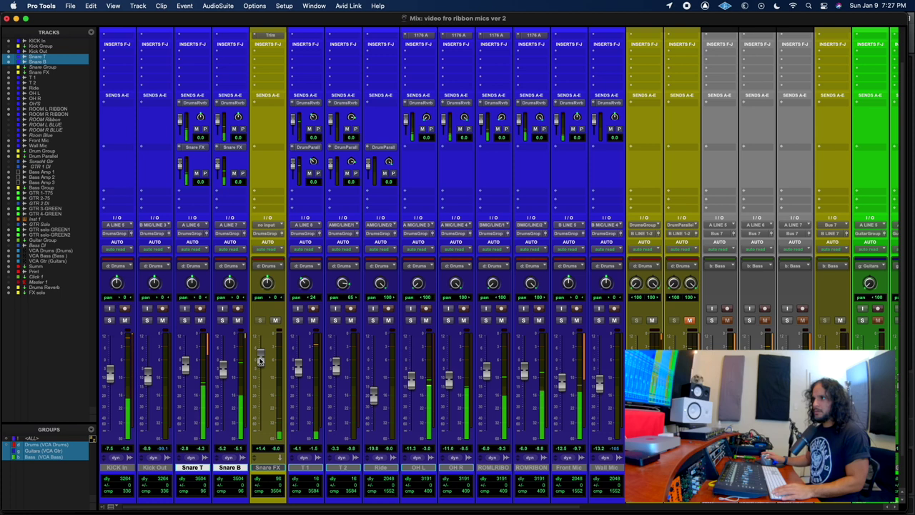
left_click(275, 320)
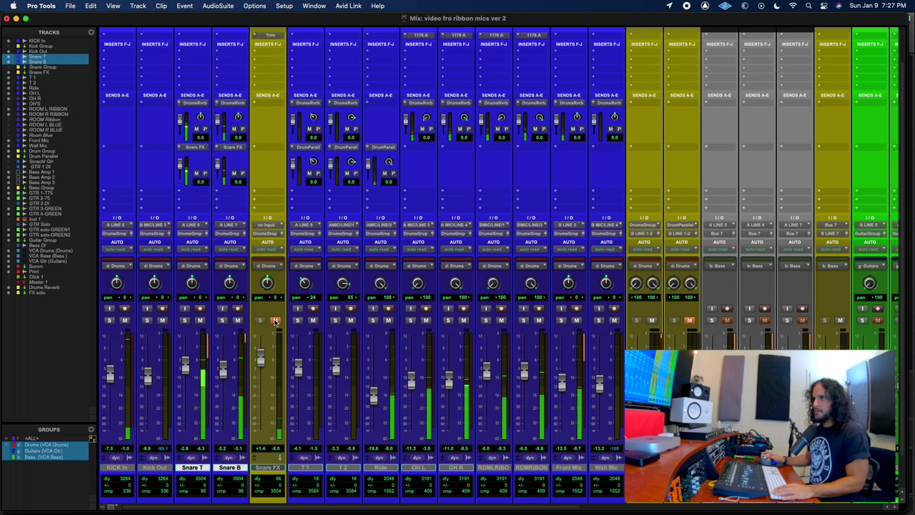
left_click(276, 320)
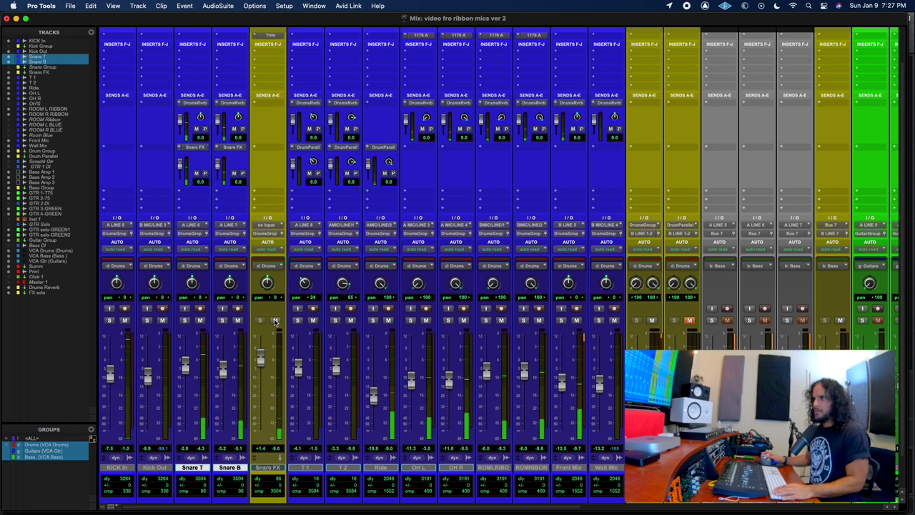
left_click_drag(261, 358, 261, 360)
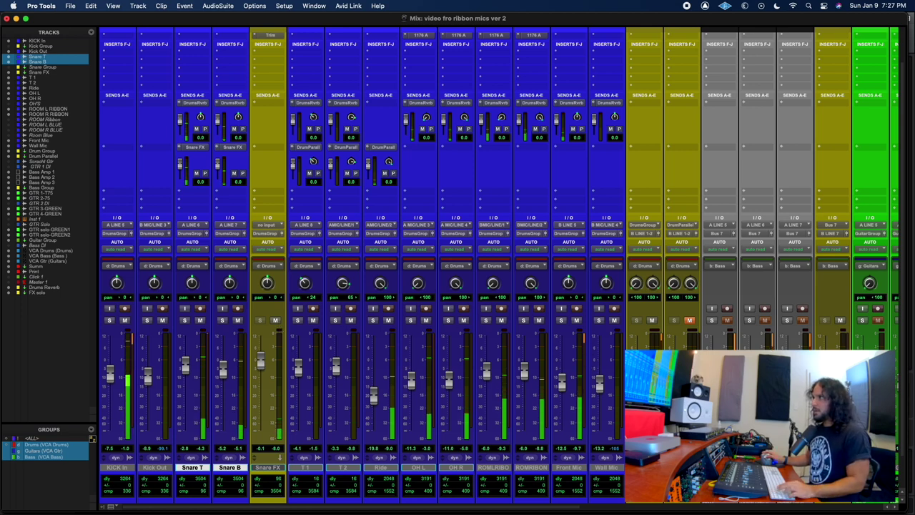
scroll(458, 326, "right", 10)
Mute the Snare FX channel, now at +0.4 dB, for an A/B comparison.
scroll(457, 358, "left", 10)
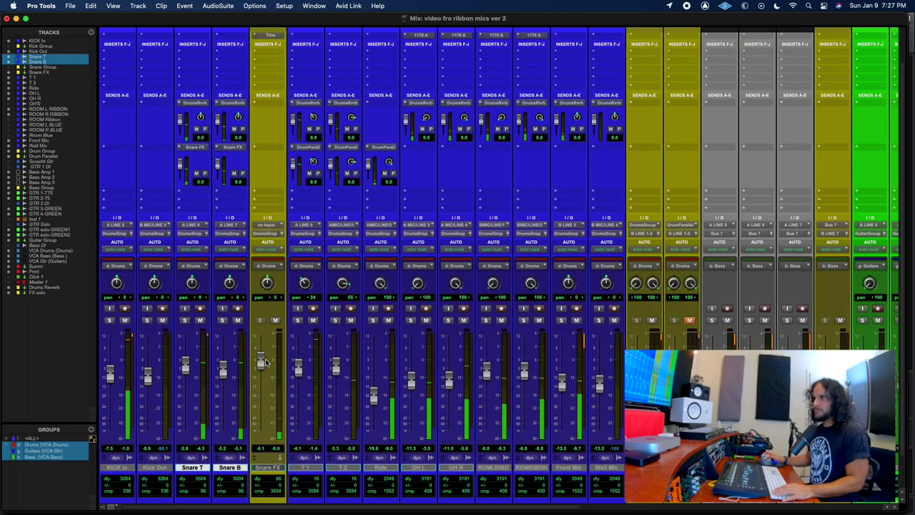
left_click(275, 321)
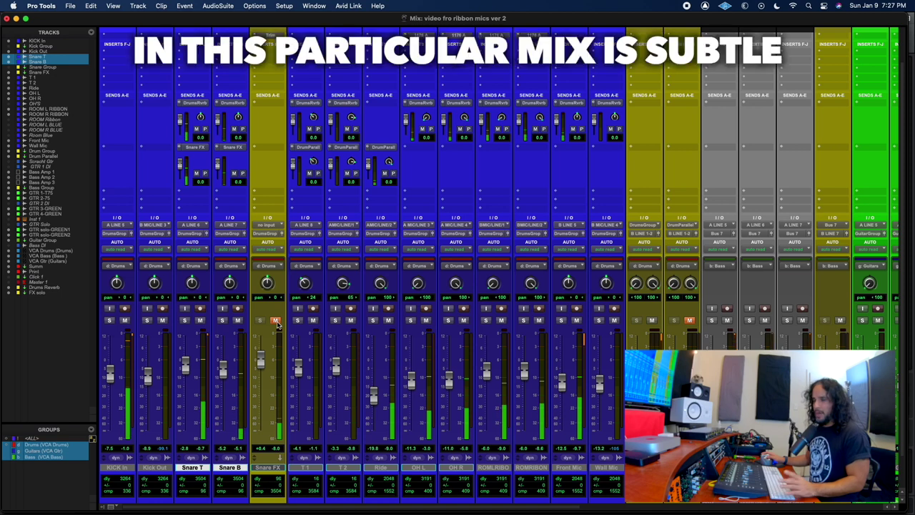
Unmute Snare FX, raise it to +3.1 dB, and A/B it with a mute toggle.
left_click(276, 321)
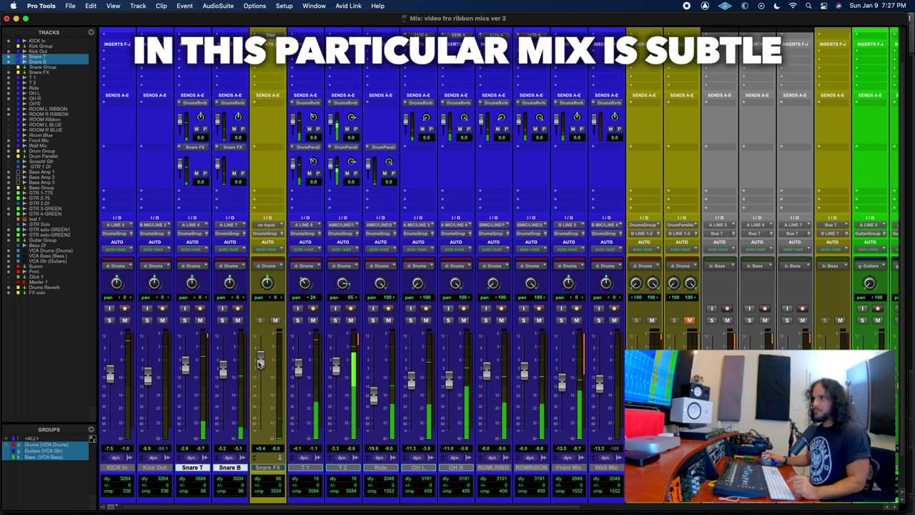
left_click_drag(261, 360, 260, 355)
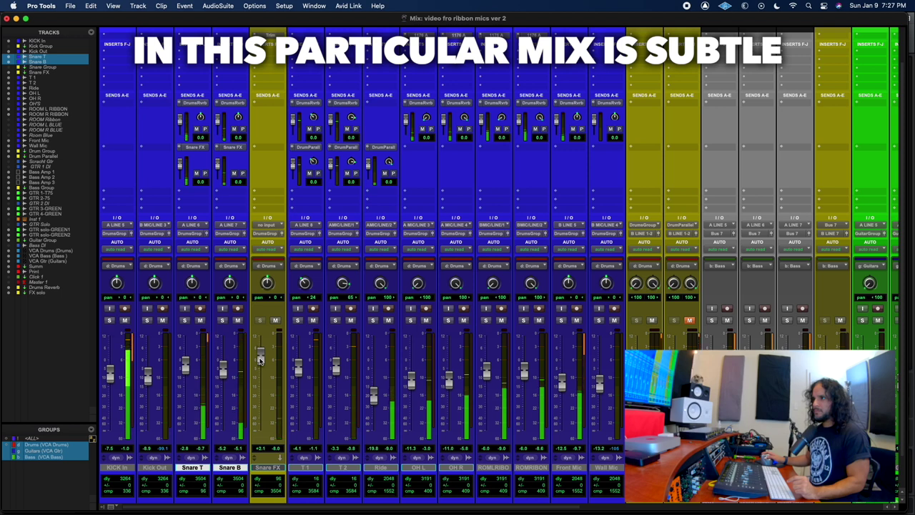
left_click(276, 320)
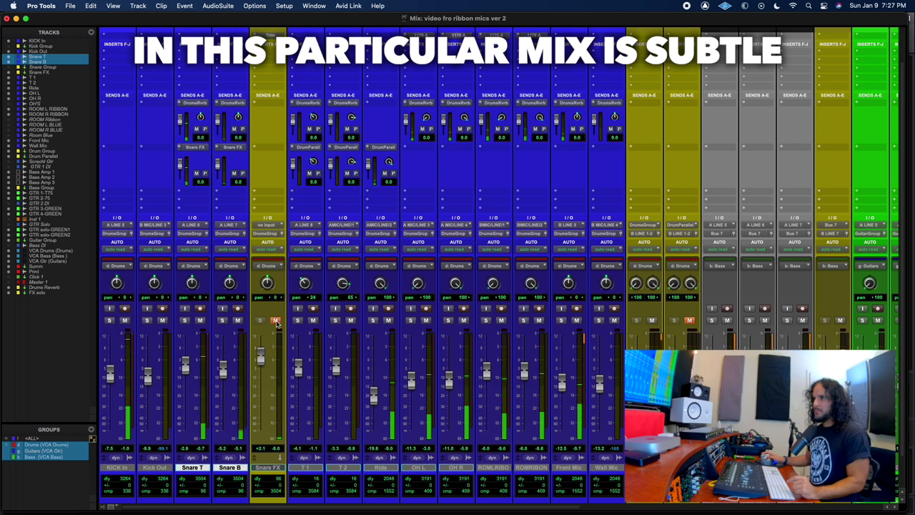
left_click(276, 321)
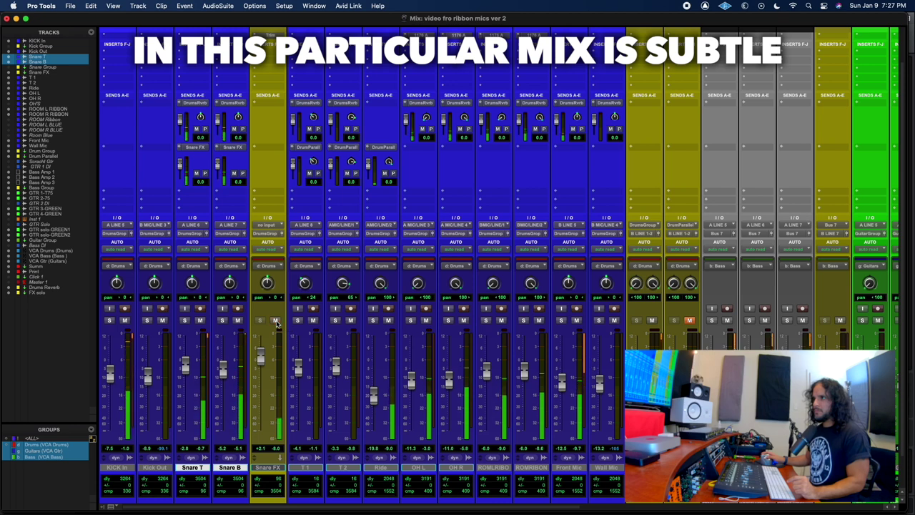